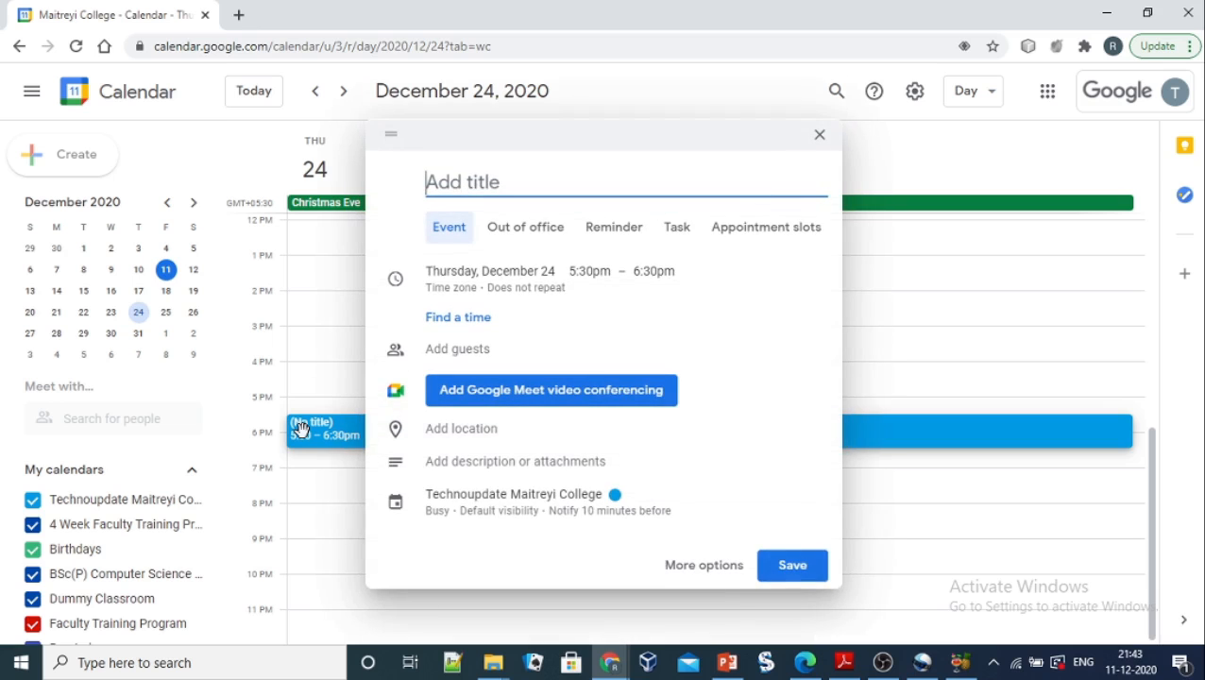
- Expand the new event to its full options, title it "Webinar on Soft skills" and add Google Meet video conferencing
{"action": "left_click", "coordinate": [697, 565]}
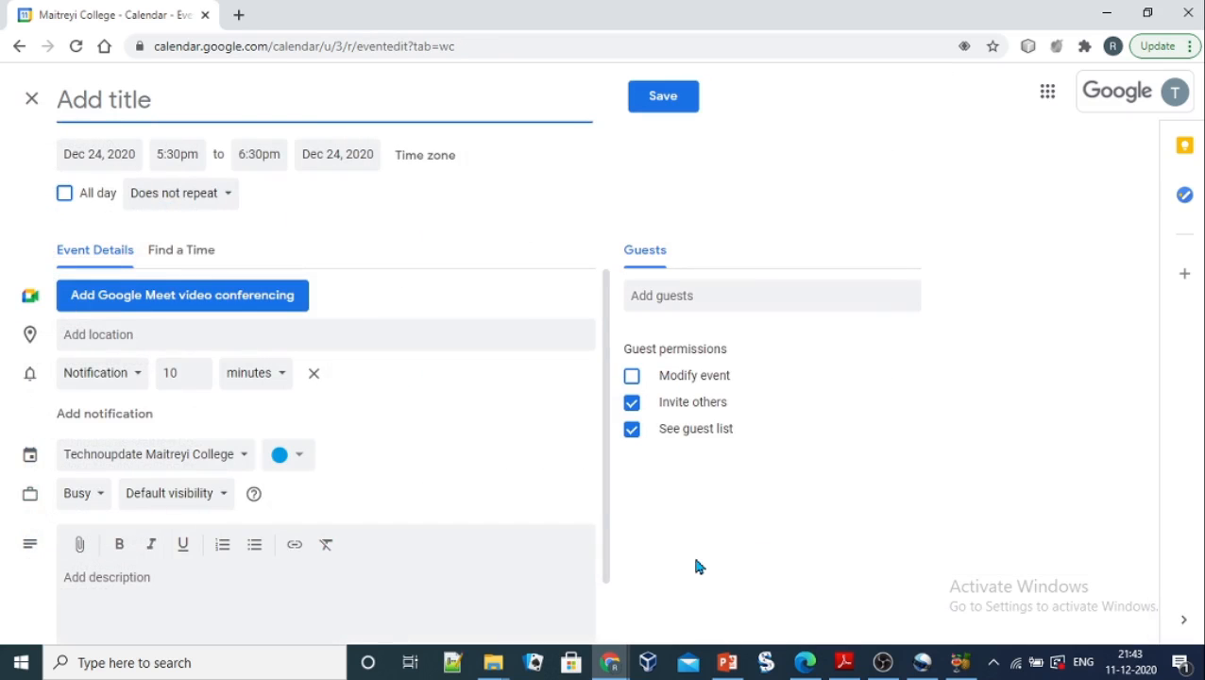
{"action": "type", "text": "Webinar"}
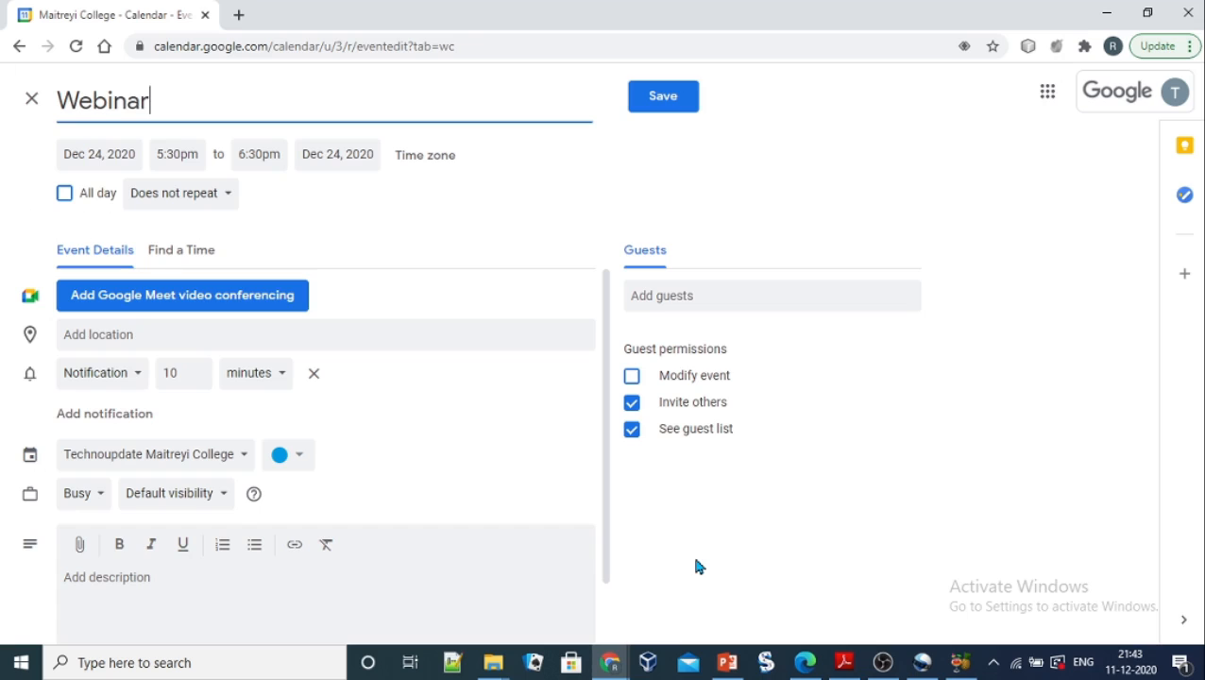
{"action": "type", "text": " on Soft skills"}
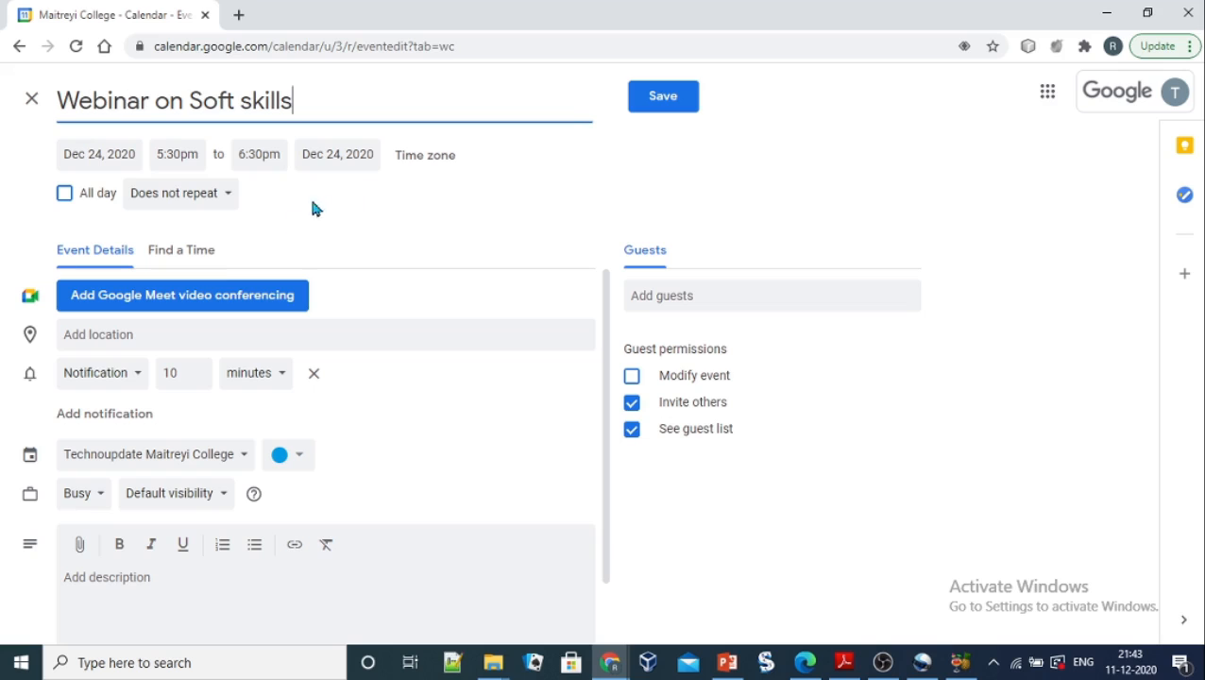
{"action": "left_click", "coordinate": [199, 296]}
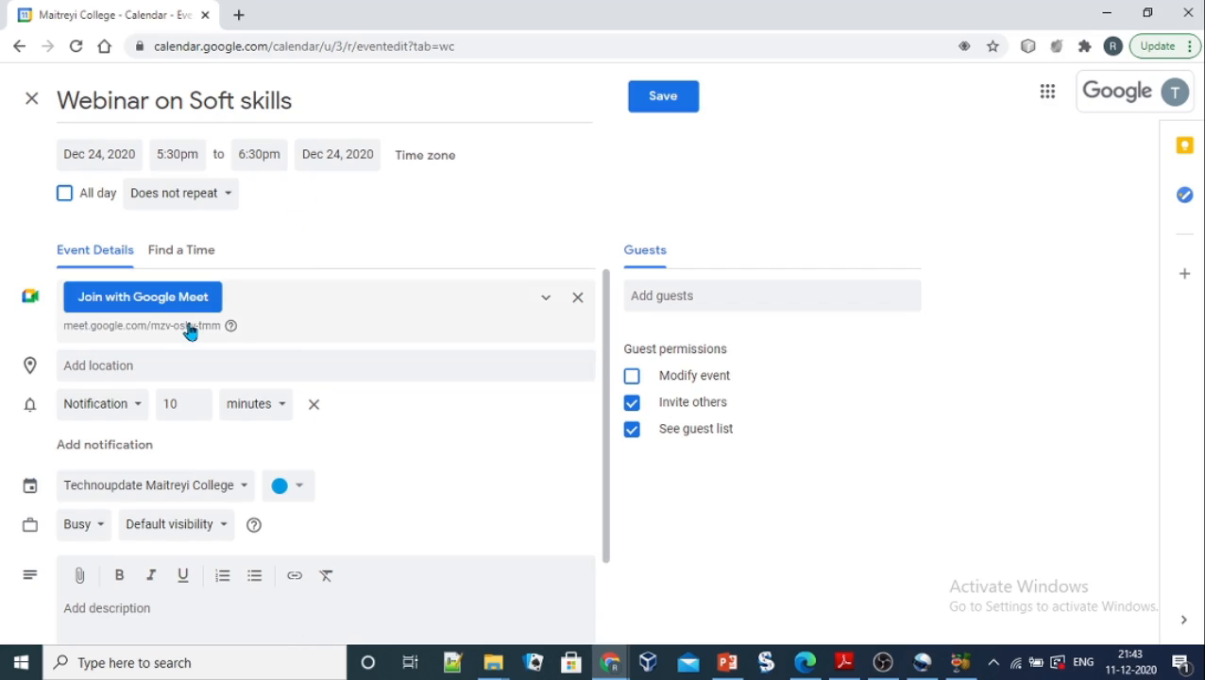
- Set the event location to "Maitreyi College" and enter "Dear participants" as the description
{"action": "left_click", "coordinate": [147, 359]}
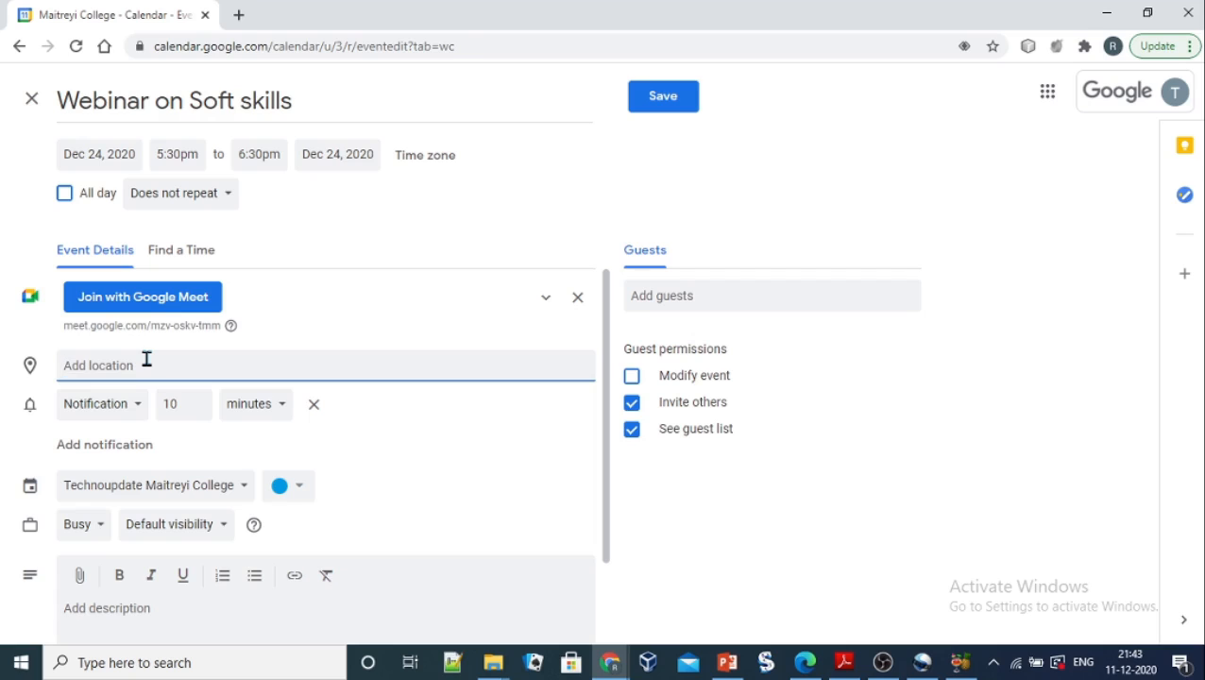
{"action": "type", "text": "Maitreyi College"}
{"action": "left_click", "coordinate": [149, 612]}
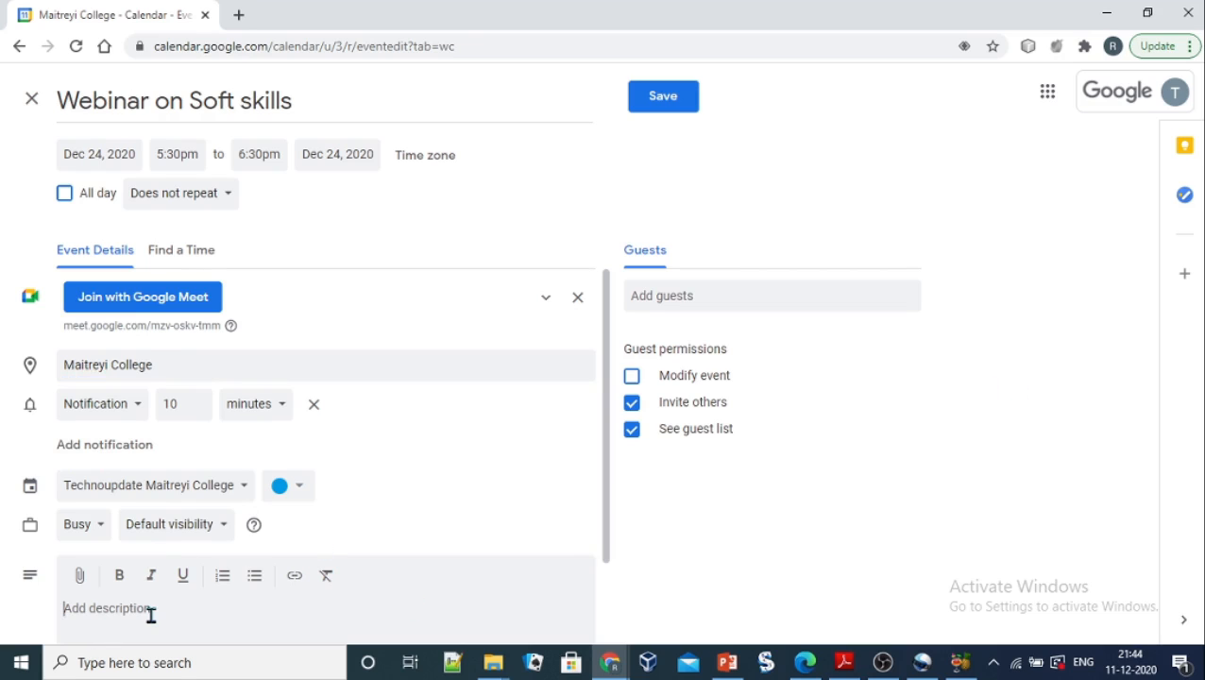
{"action": "type", "text": "Dear participants"}
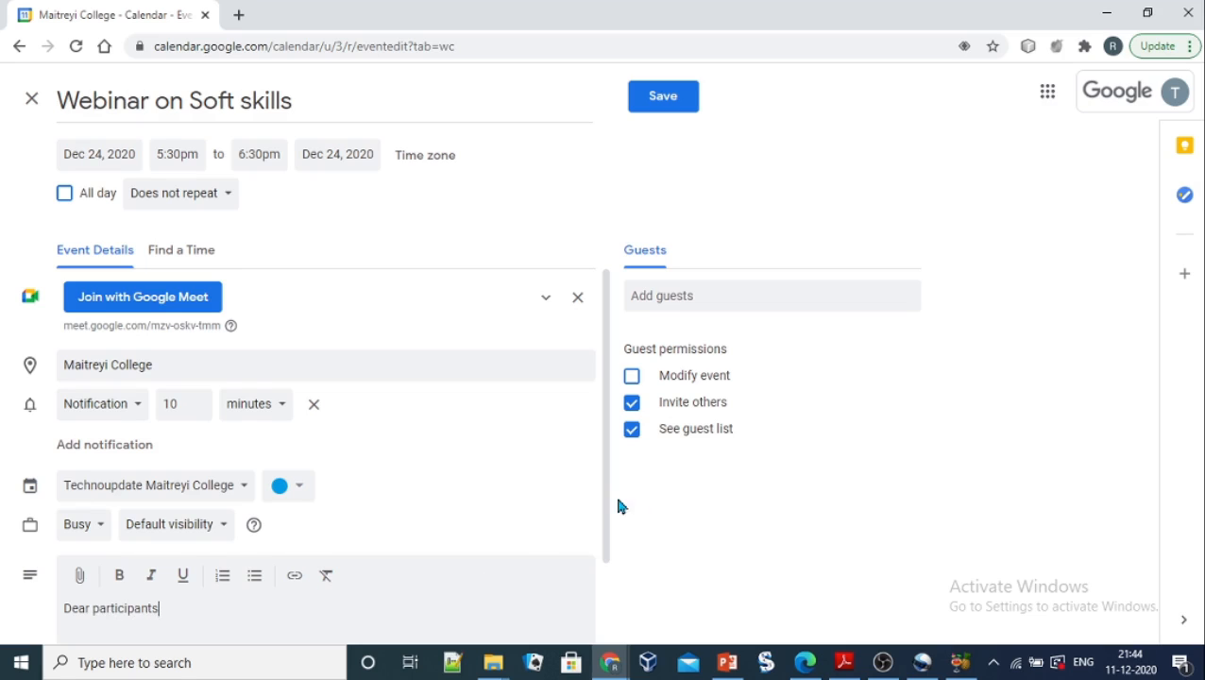
{"action": "left_click_drag", "start_coordinate": [608, 503], "coordinate": [607, 597]}
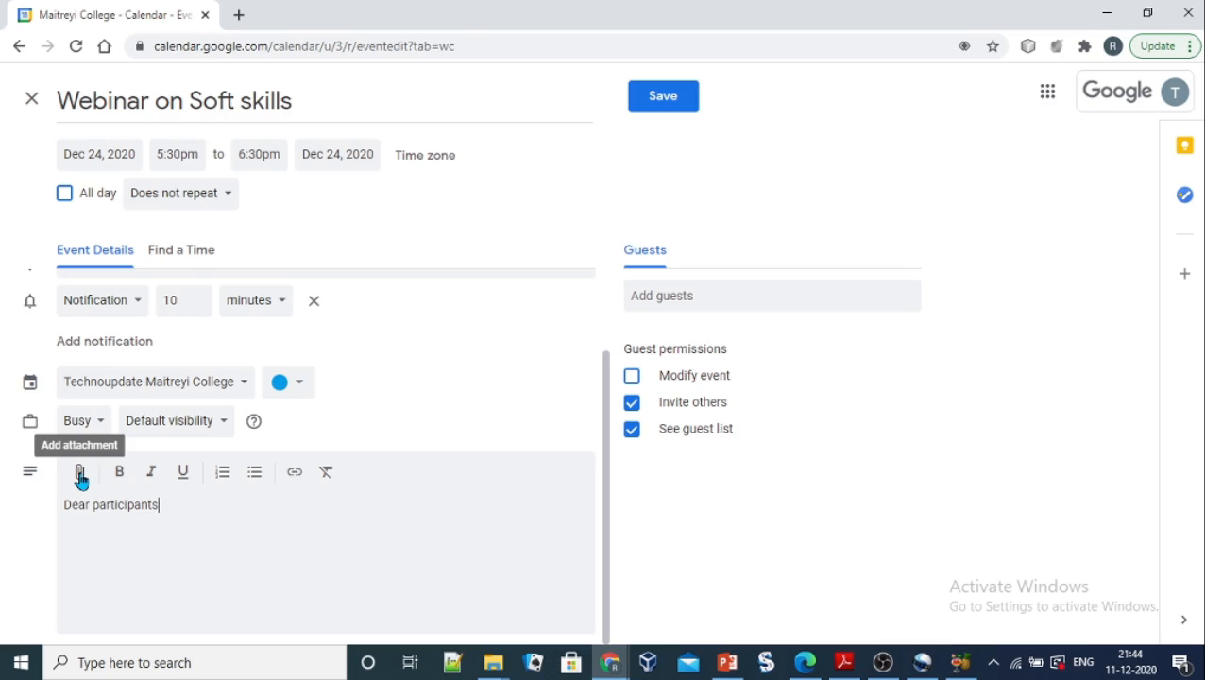
- Disable the guest permissions Invite others and See guest list, and save the event
{"action": "left_click", "coordinate": [663, 299]}
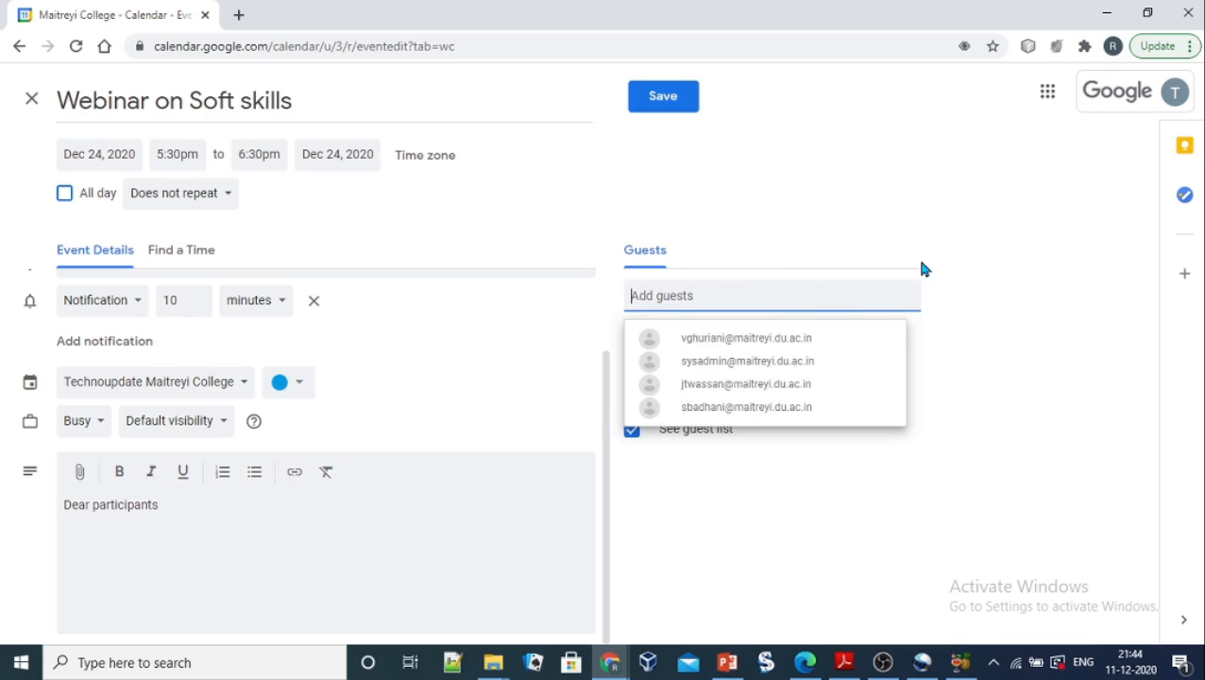
{"action": "left_click", "coordinate": [1056, 340]}
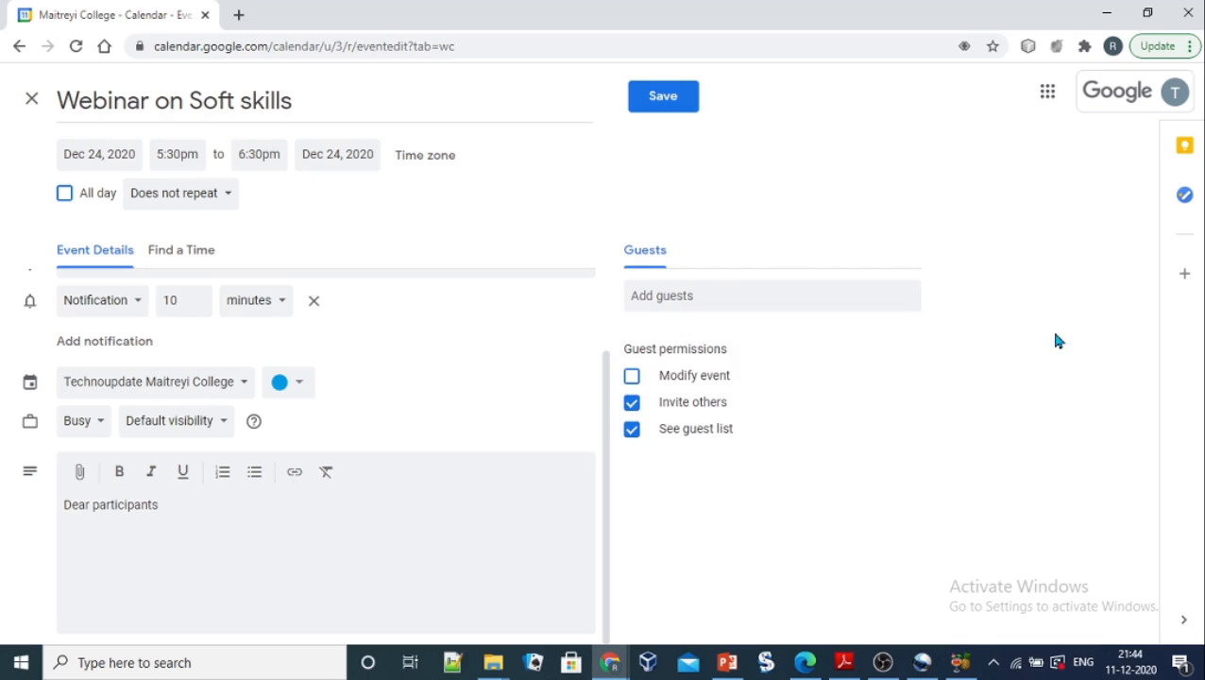
{"action": "left_click", "coordinate": [632, 404]}
{"action": "left_click", "coordinate": [633, 432]}
{"action": "left_click", "coordinate": [665, 98]}
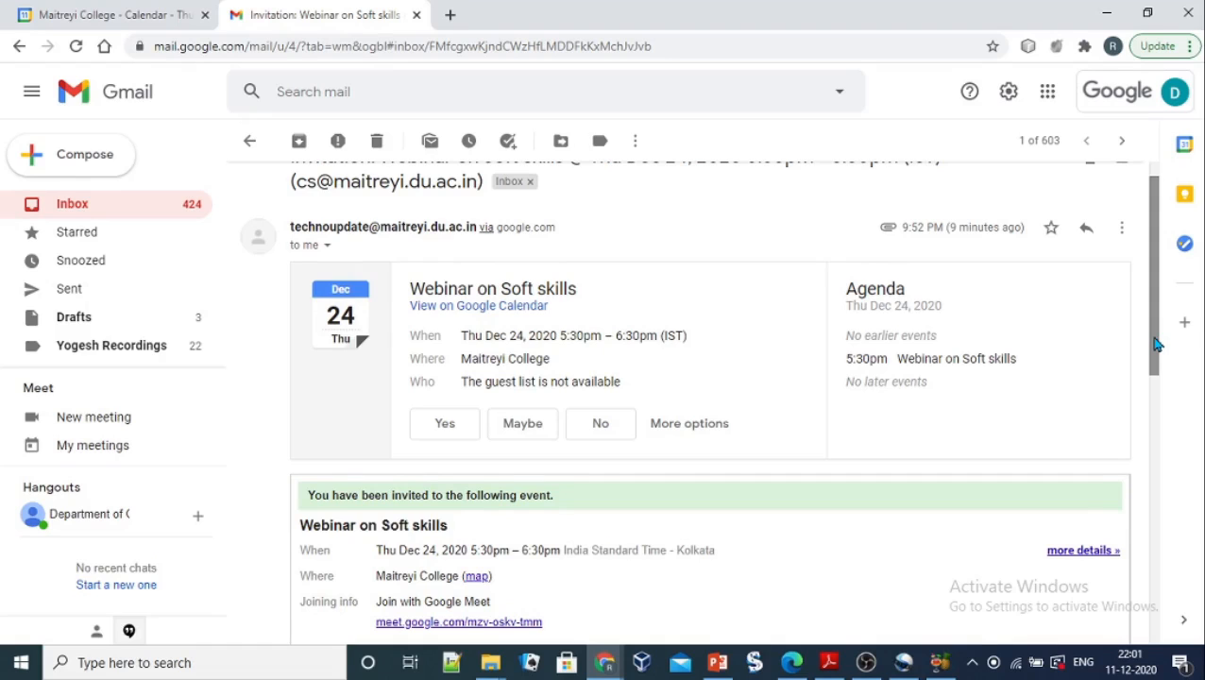
- Review the webinar invitation in the guest's Gmail inbox, from the event details and Meet link down to the description and attachments
{"action": "scroll", "coordinate": [359, 317], "scroll_direction": "down", "scroll_amount": 1}
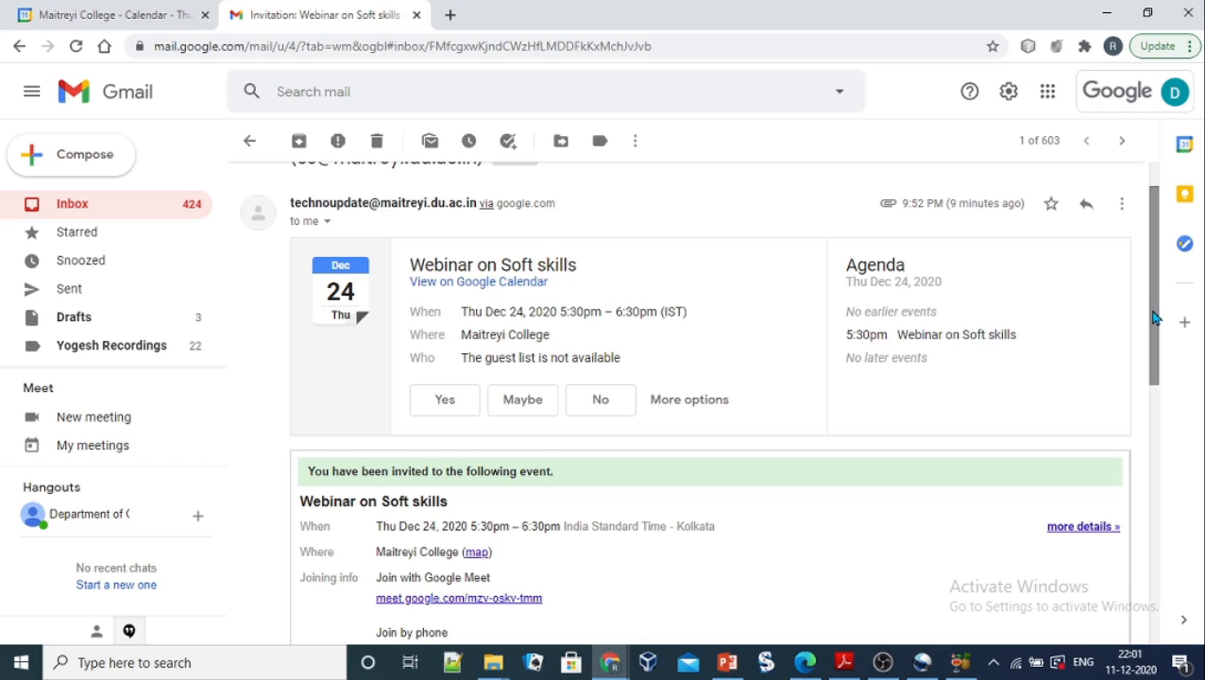
{"action": "scroll", "coordinate": [1152, 378], "scroll_direction": "down", "scroll_amount": 2}
{"action": "scroll", "coordinate": [1151, 378], "scroll_direction": "down", "scroll_amount": 2}
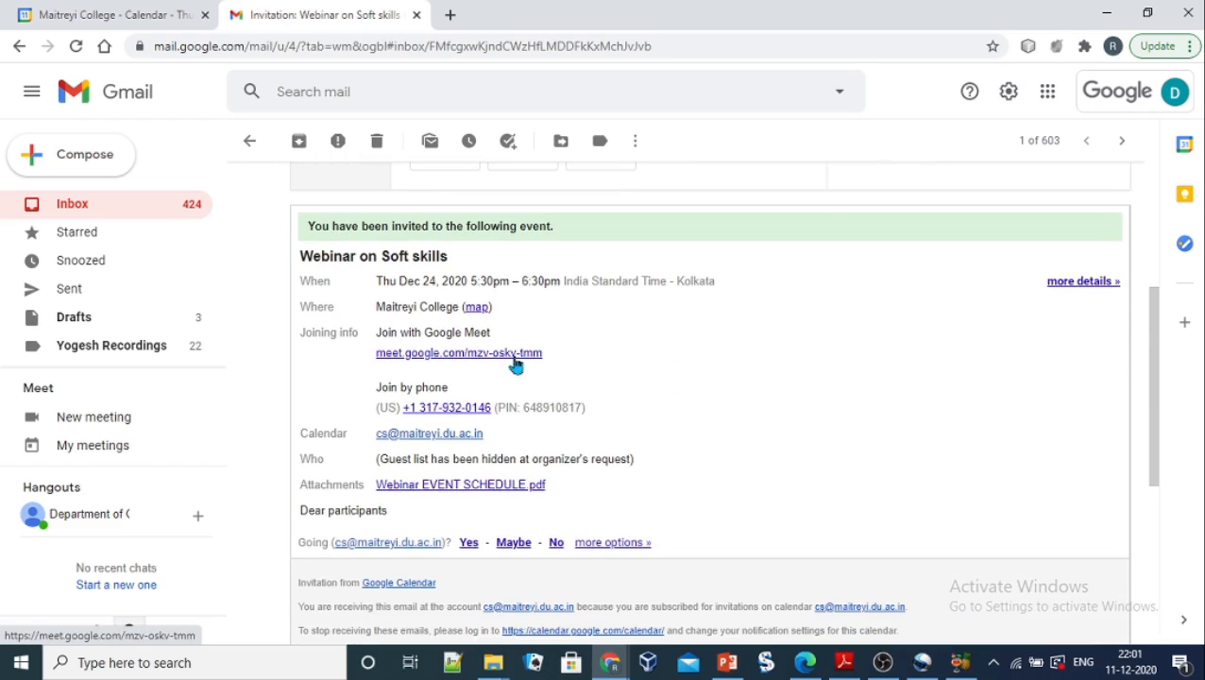
{"action": "left_click_drag", "start_coordinate": [1158, 376], "coordinate": [1158, 417]}
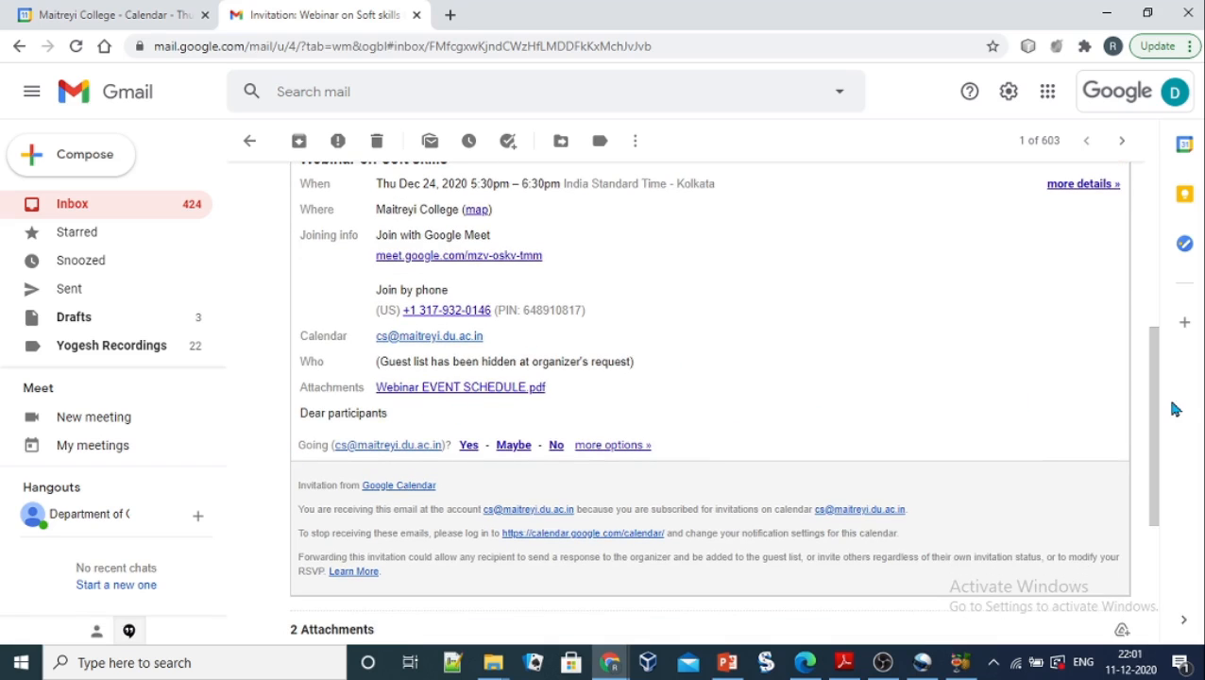
{"action": "left_click_drag", "start_coordinate": [1152, 408], "coordinate": [1159, 463]}
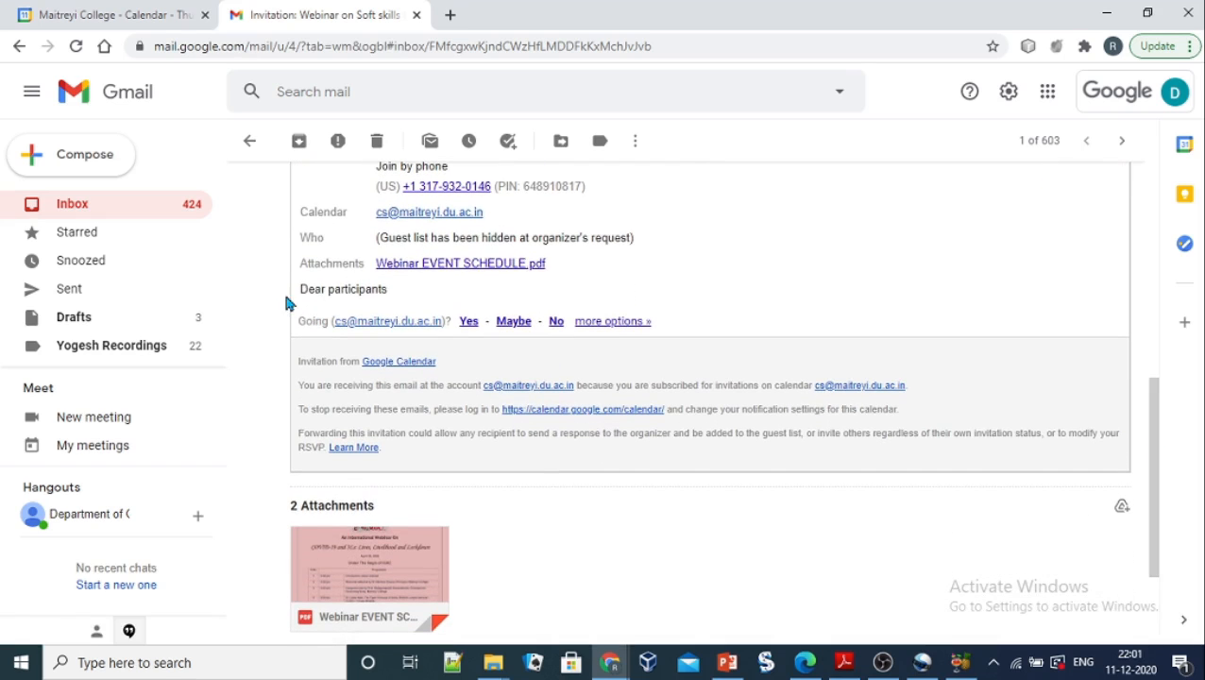
{"action": "left_click_drag", "start_coordinate": [301, 289], "coordinate": [397, 302]}
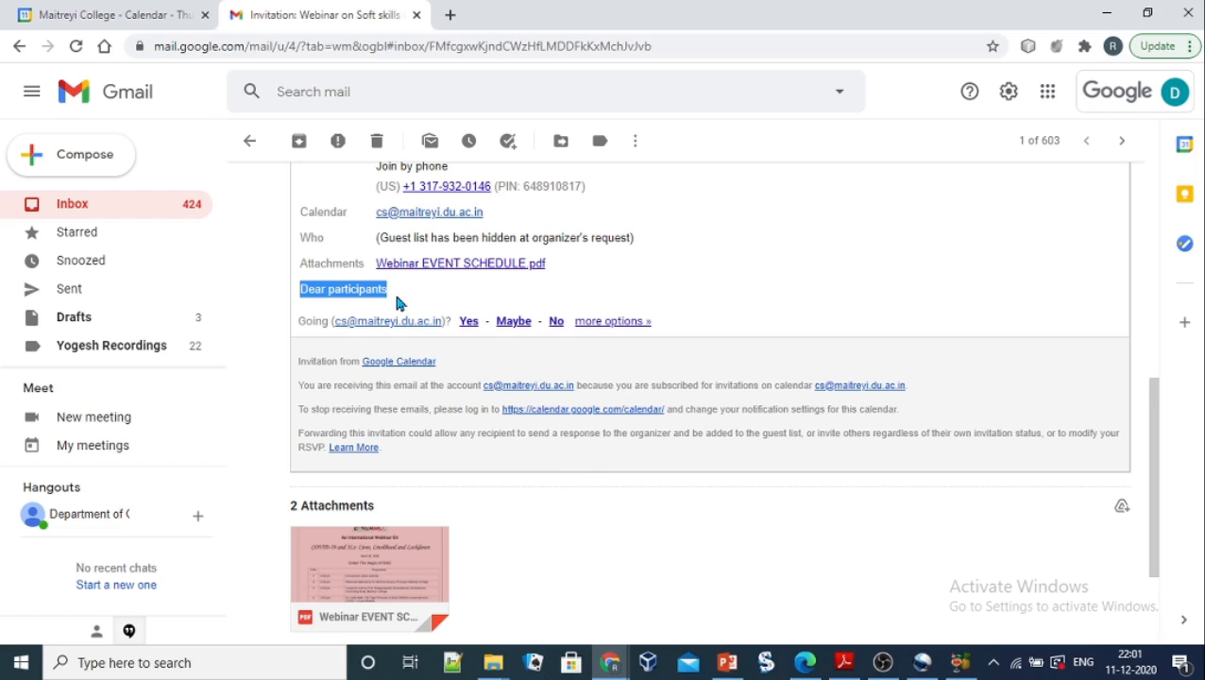
{"action": "mouse_move", "coordinate": [397, 538]}
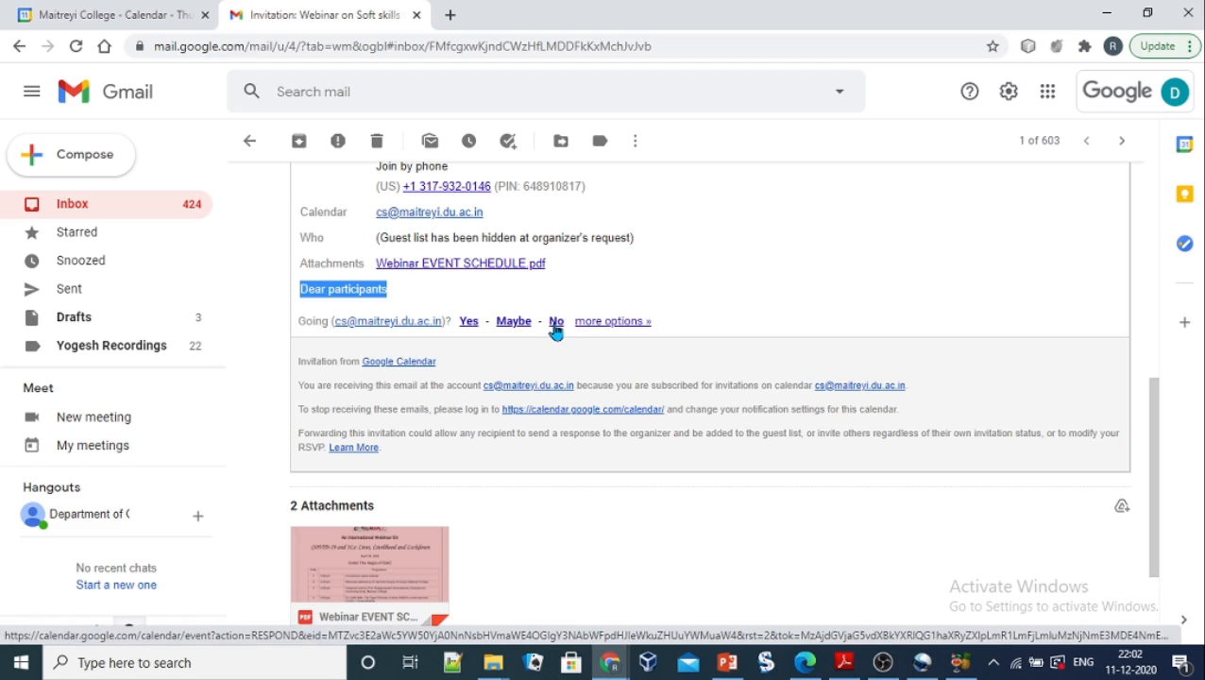
- Accept the webinar invitation from the e-mail and change the response to Maybe in the calendar event
{"action": "left_click", "coordinate": [469, 322]}
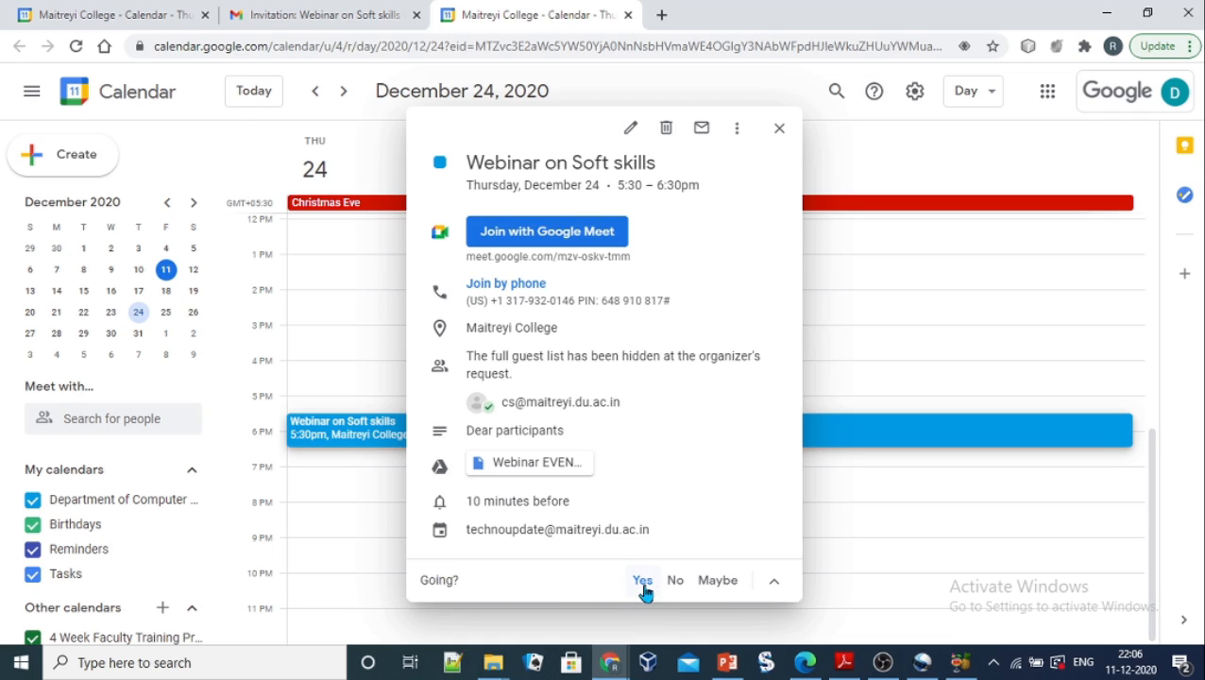
{"action": "left_click", "coordinate": [717, 581]}
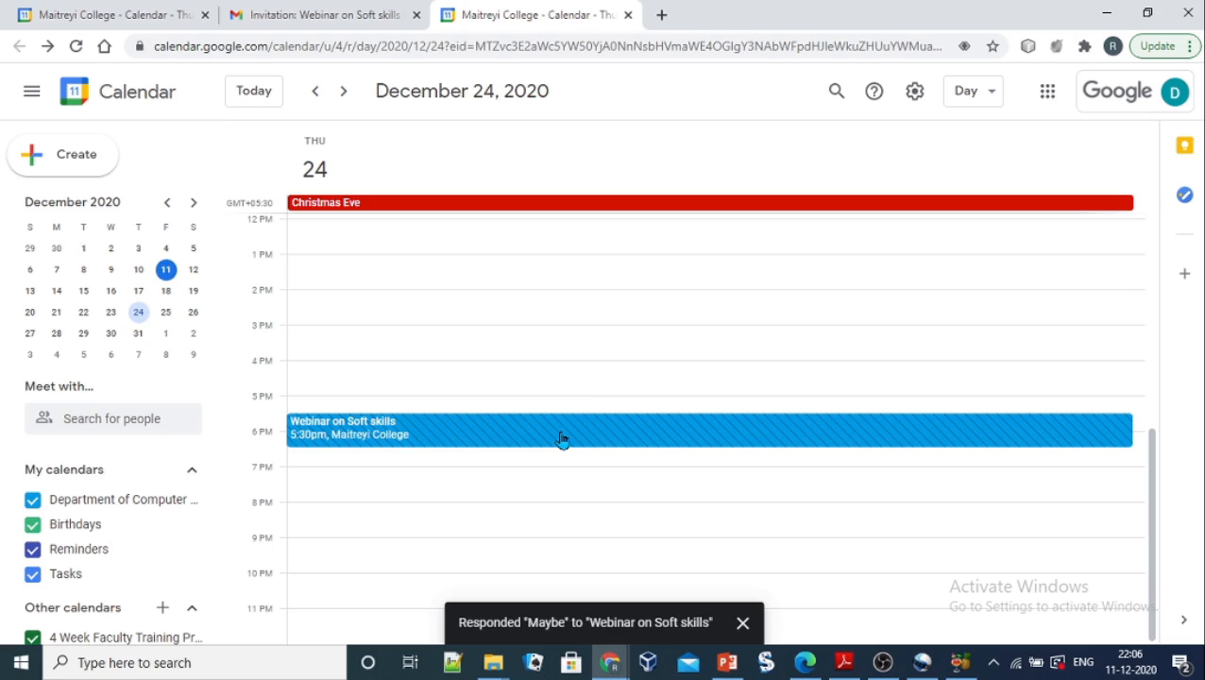
- Reopen the event through the invitation e-mail's additional response options and send the organizer the note "Busy during 5:30-6" with the RSVP Maybe
{"action": "left_click", "coordinate": [321, 11]}
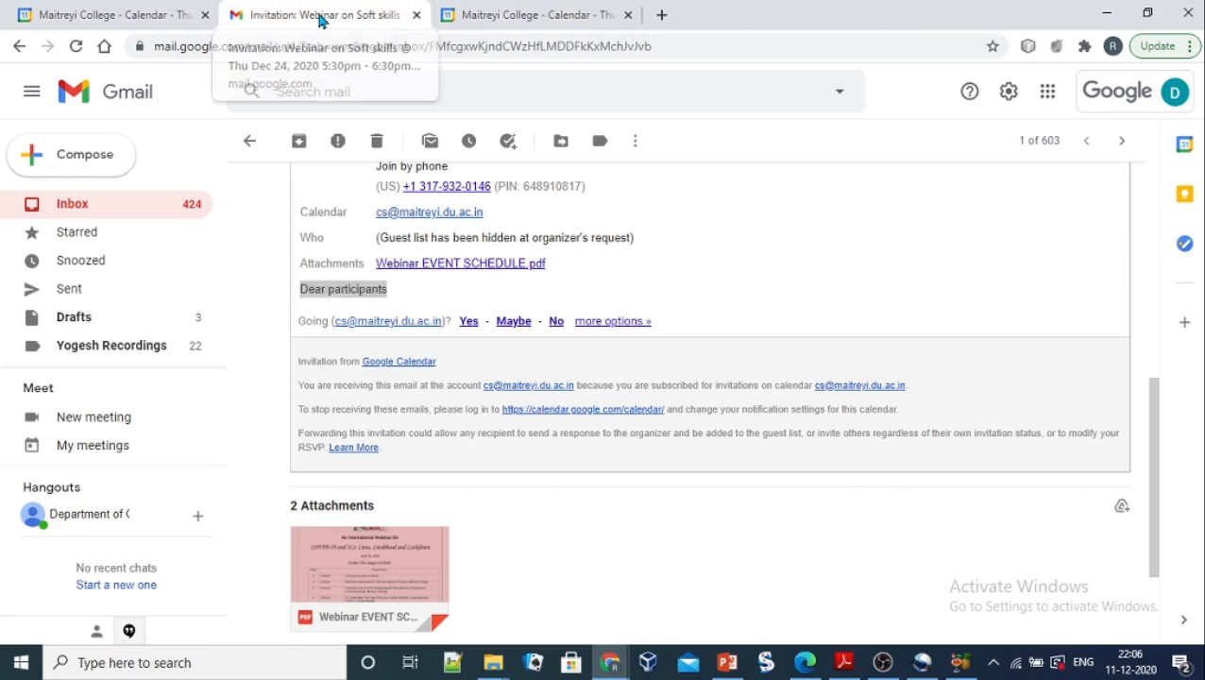
{"action": "left_click", "coordinate": [610, 322]}
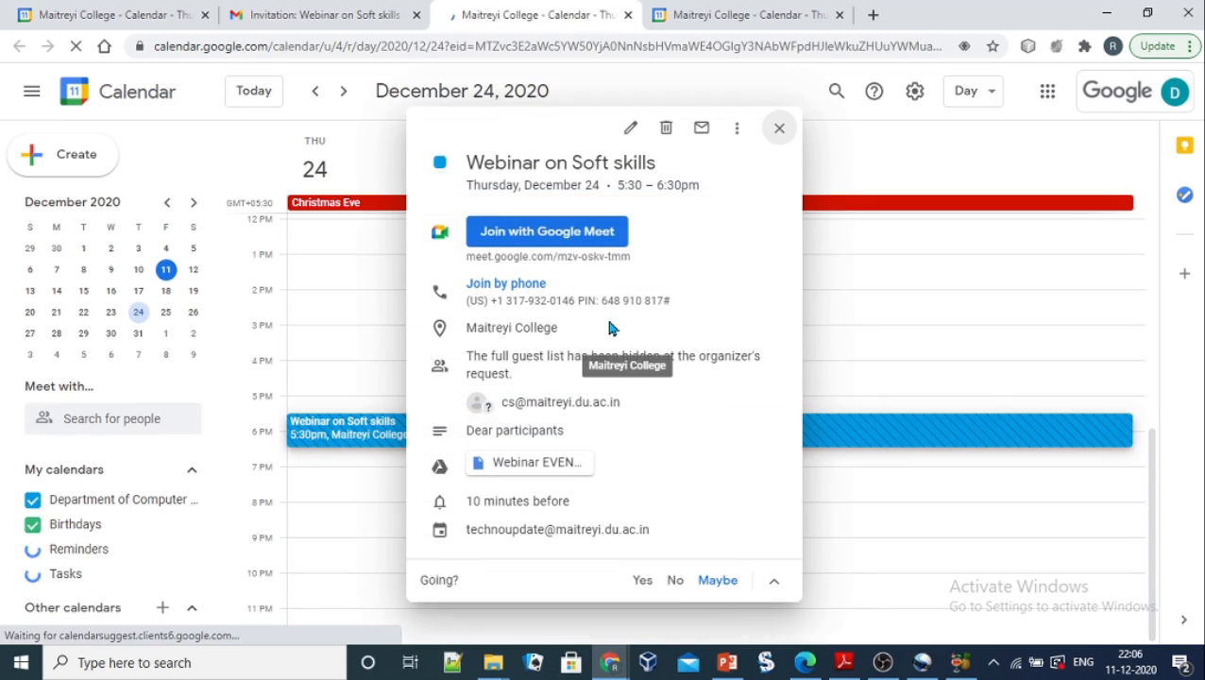
{"action": "left_click", "coordinate": [776, 584]}
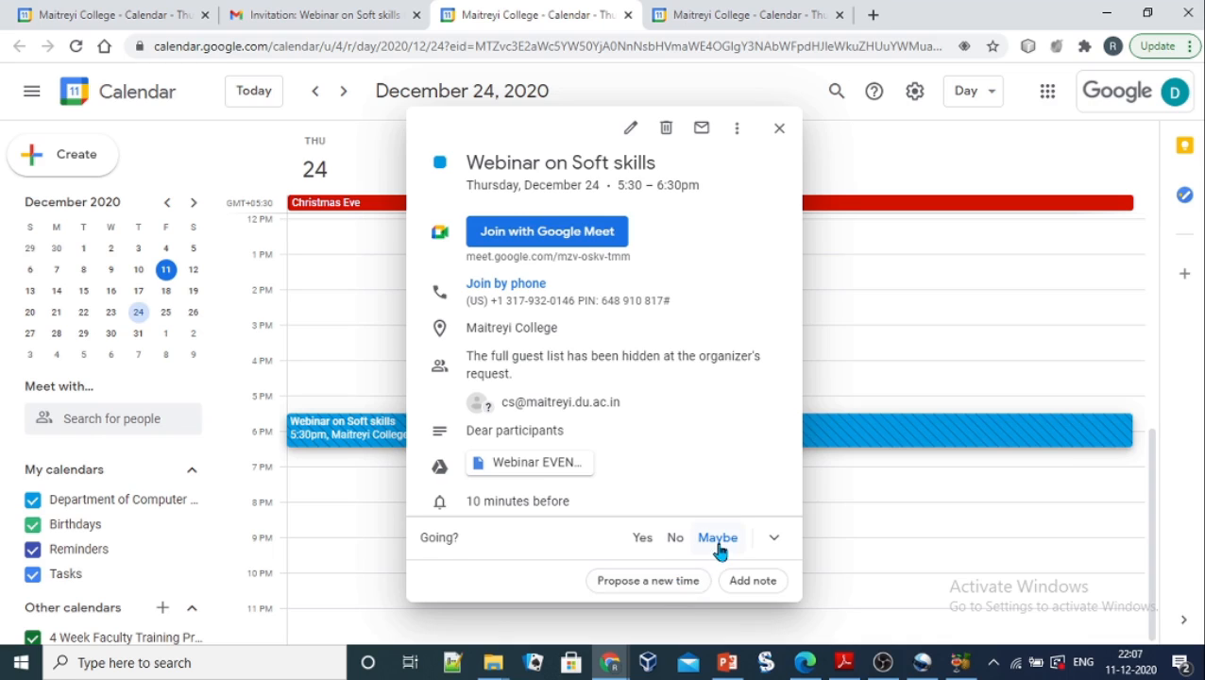
{"action": "left_click", "coordinate": [753, 581]}
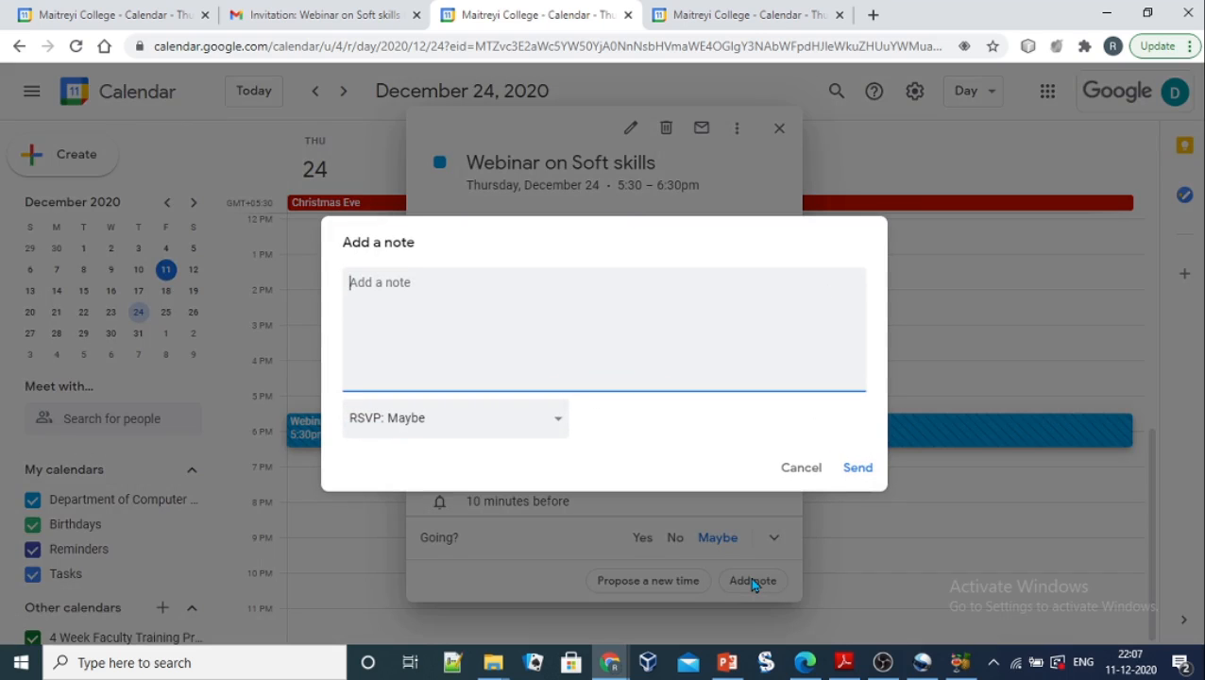
{"action": "type", "text": "Busy during 5:30-6"}
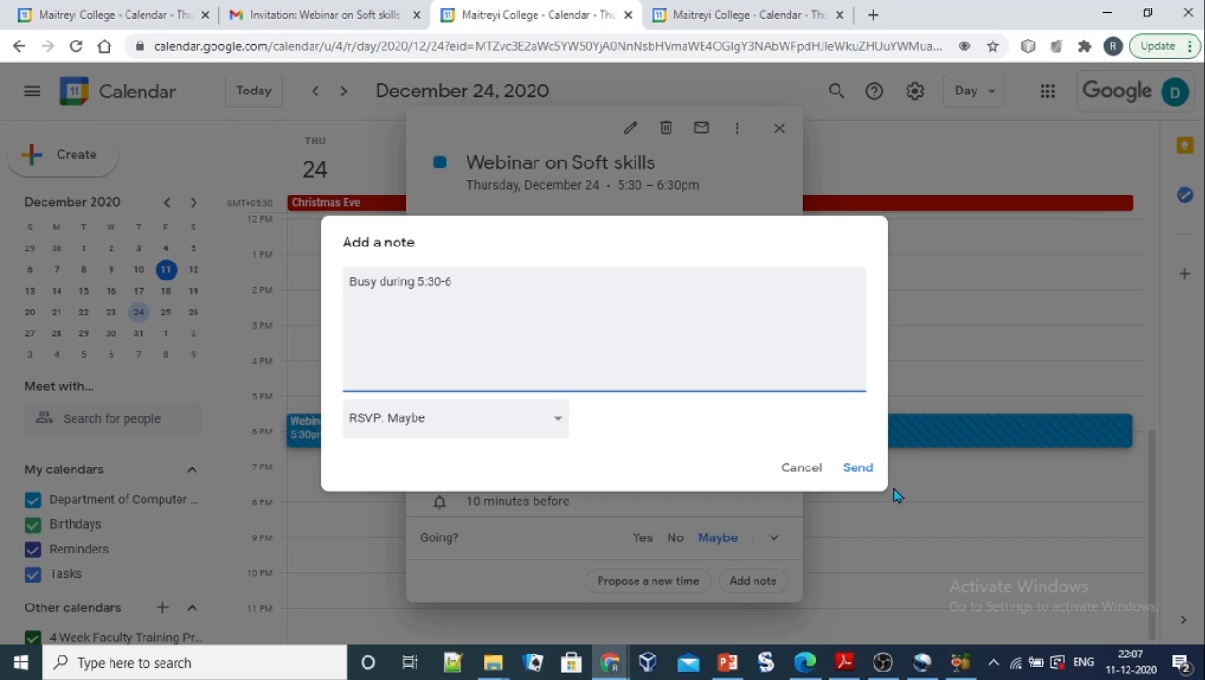
{"action": "left_click", "coordinate": [858, 469]}
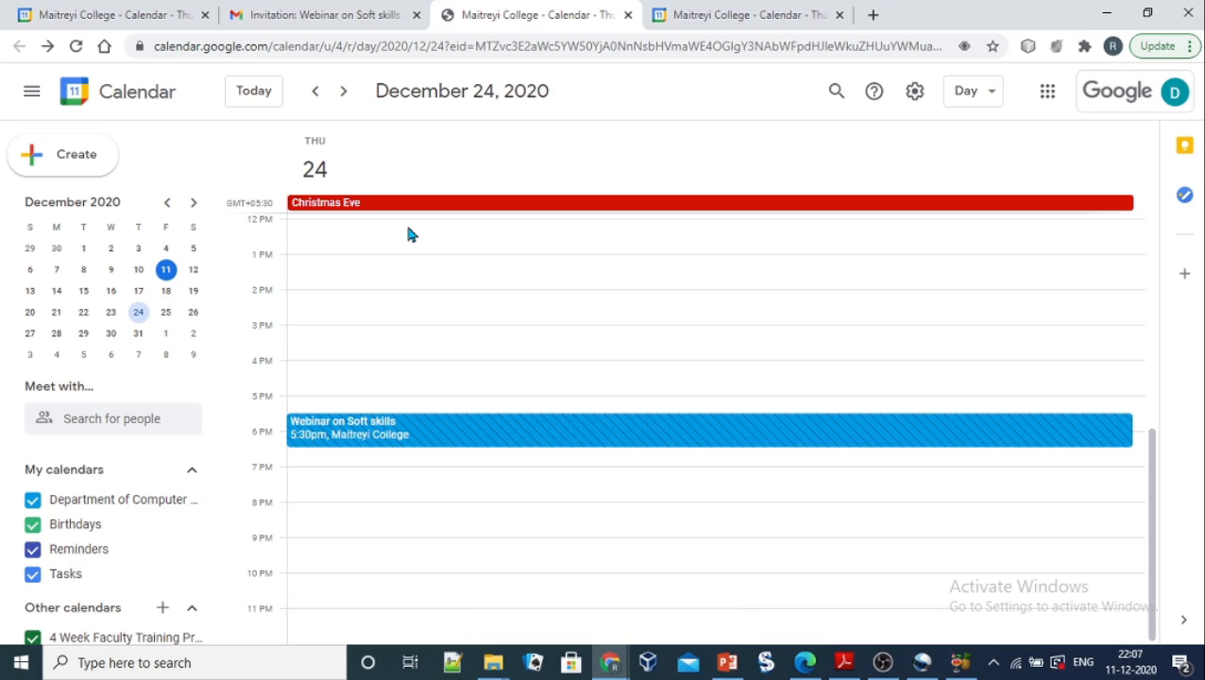
- Check the guest responses and note in the Webinar on Soft skills event on the organizer's calendar, and close its details
{"action": "left_click", "coordinate": [165, 16]}
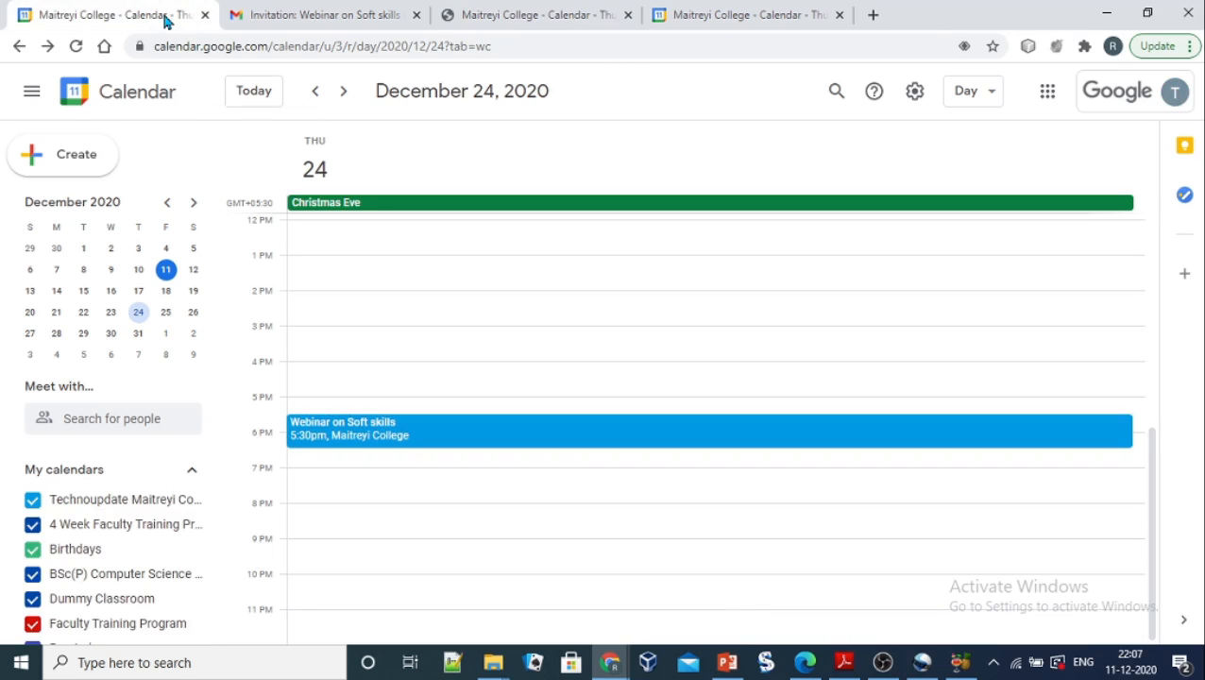
{"action": "left_click", "coordinate": [390, 433]}
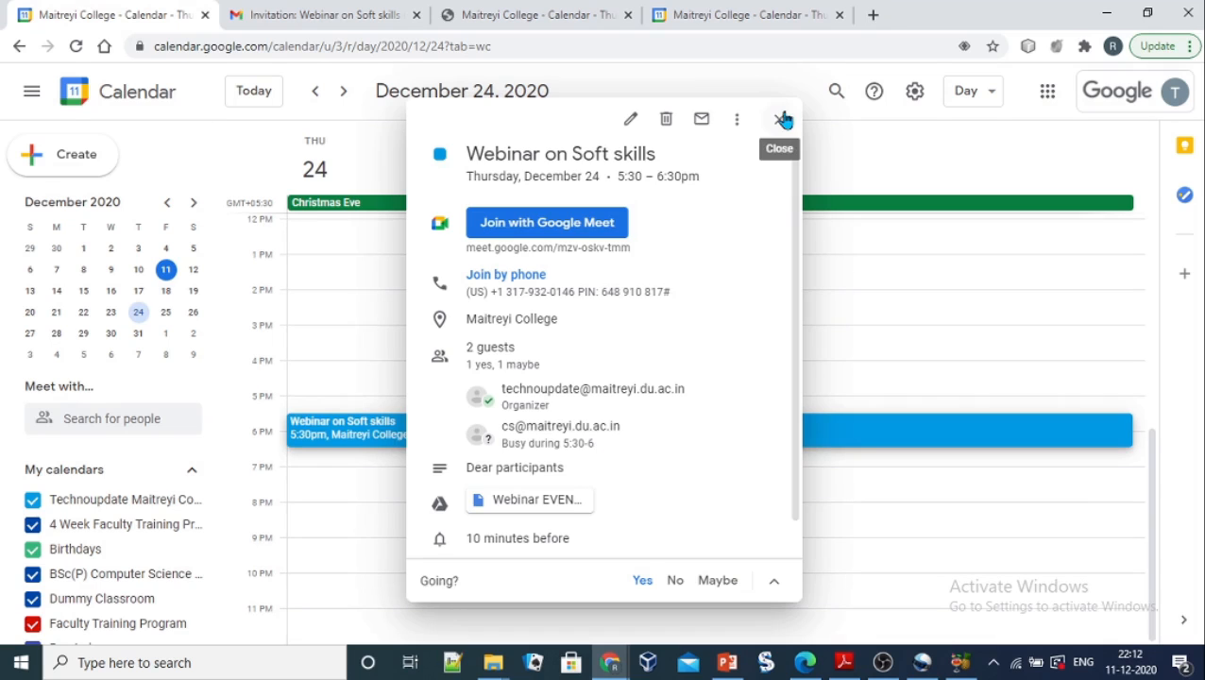
{"action": "left_click", "coordinate": [780, 119]}
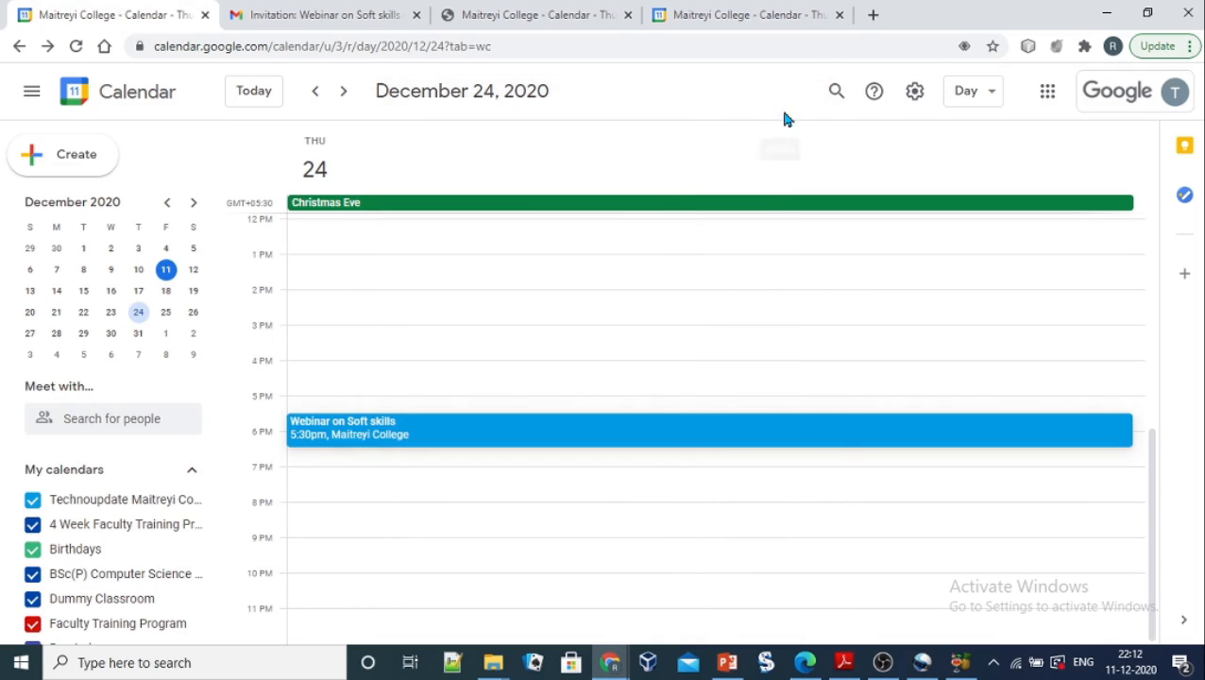